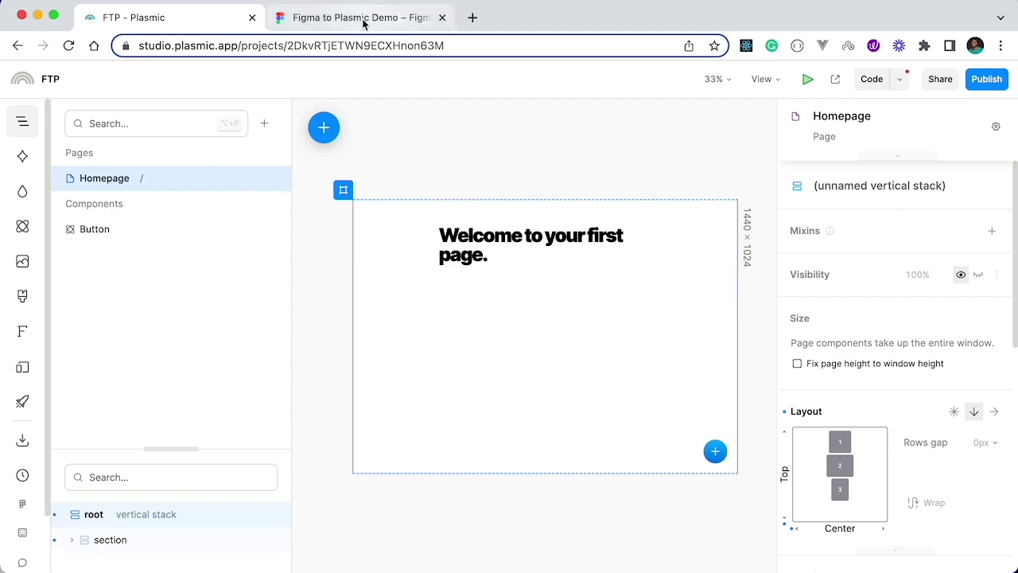
Step: Switch to Figma and export the popup's card group to the clipboard with the Figma-to-Code by Plasmic plugin
{"action": "left_click", "coordinate": [324, 22]}
{"action": "left_click", "coordinate": [439, 283]}
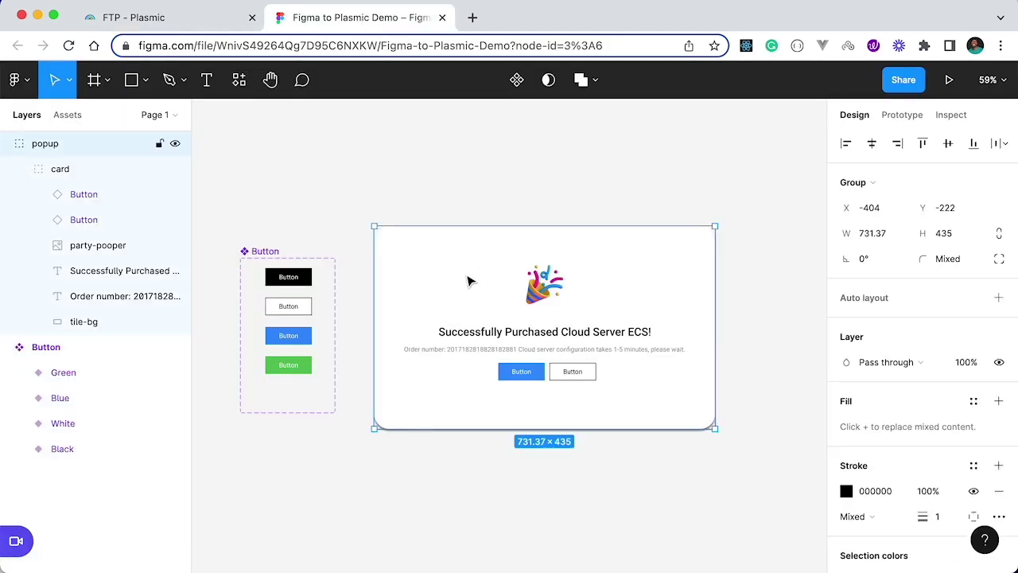
{"action": "left_click", "coordinate": [66, 169]}
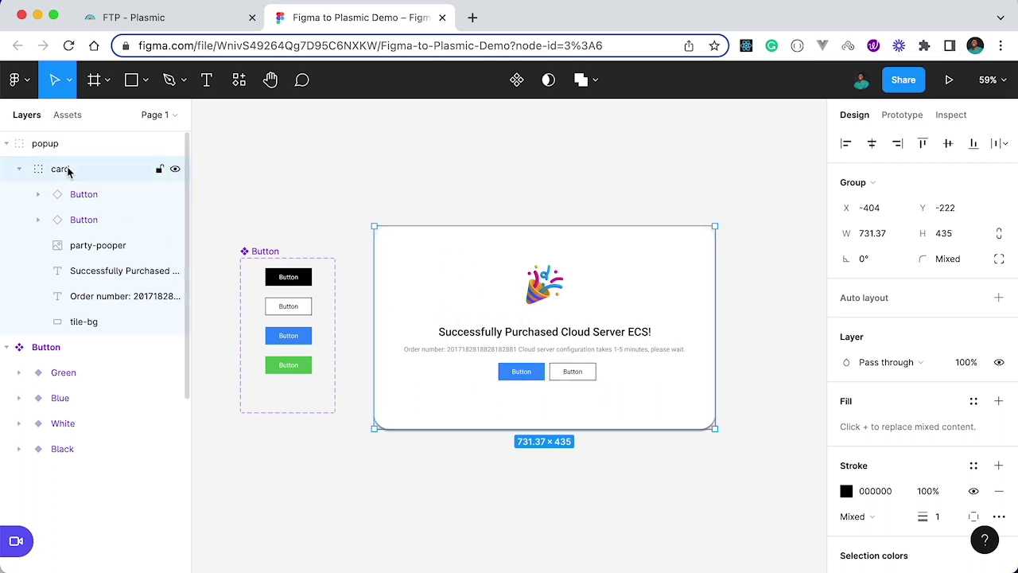
{"action": "right_click", "coordinate": [431, 263]}
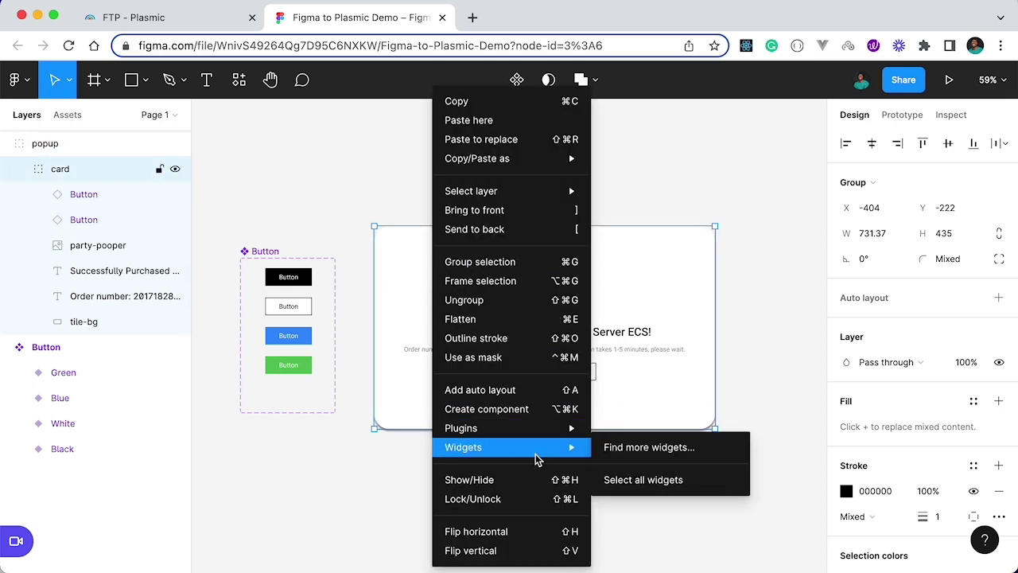
{"action": "mouse_move", "coordinate": [538, 425]}
{"action": "left_click", "coordinate": [668, 453]}
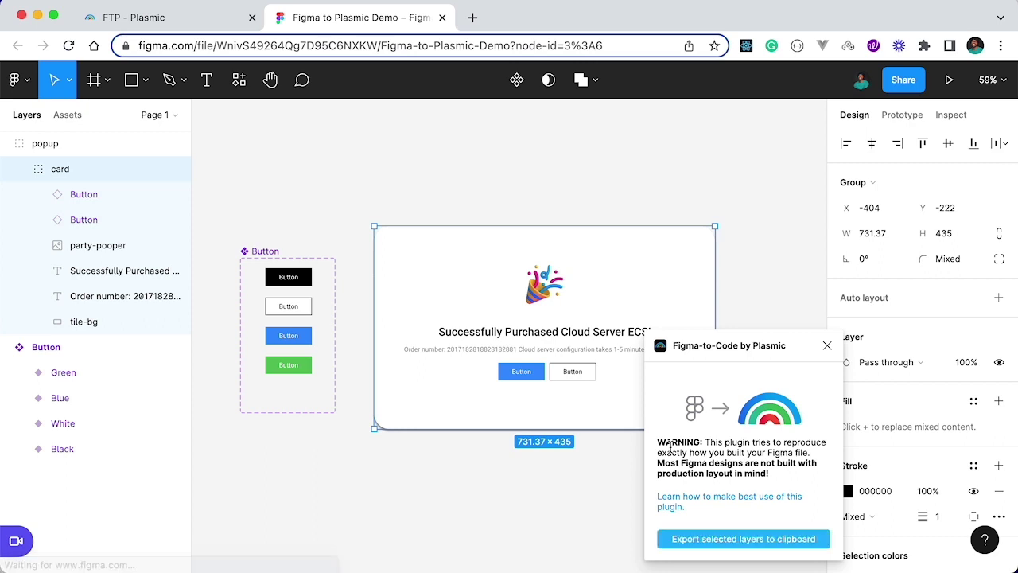
{"action": "left_click", "coordinate": [734, 541]}
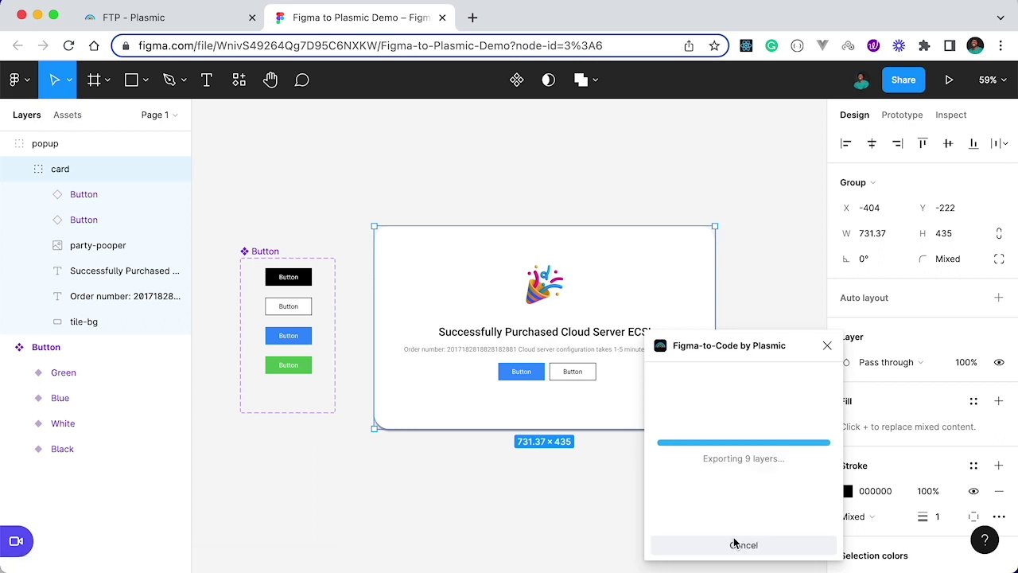
{"action": "left_click", "coordinate": [828, 347]}
Step: Paste the exported card onto the Plasmic Homepage, always flattening Figma component instances into html tags
{"action": "left_click", "coordinate": [200, 19]}
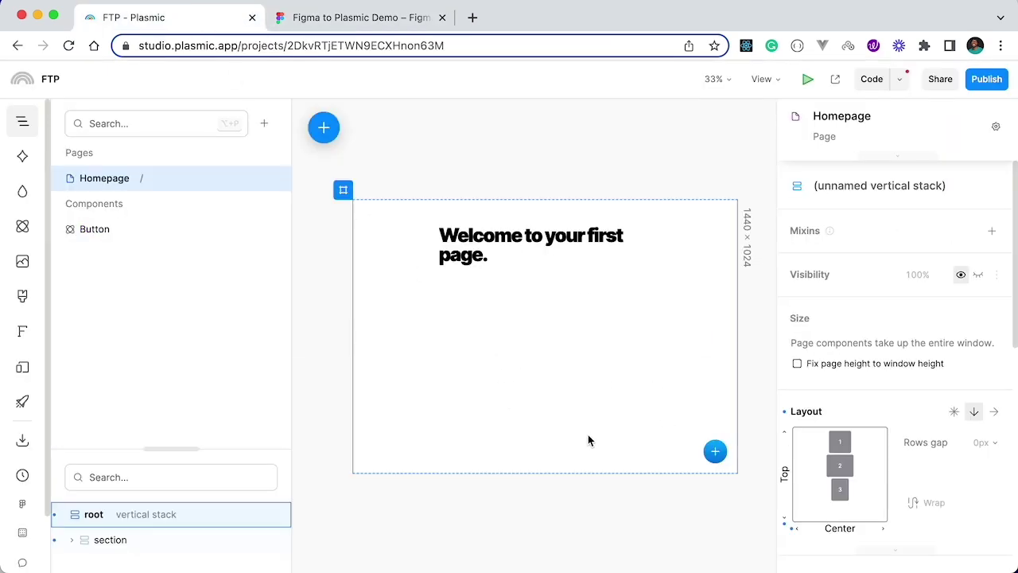
{"action": "key", "text": "super+v"}
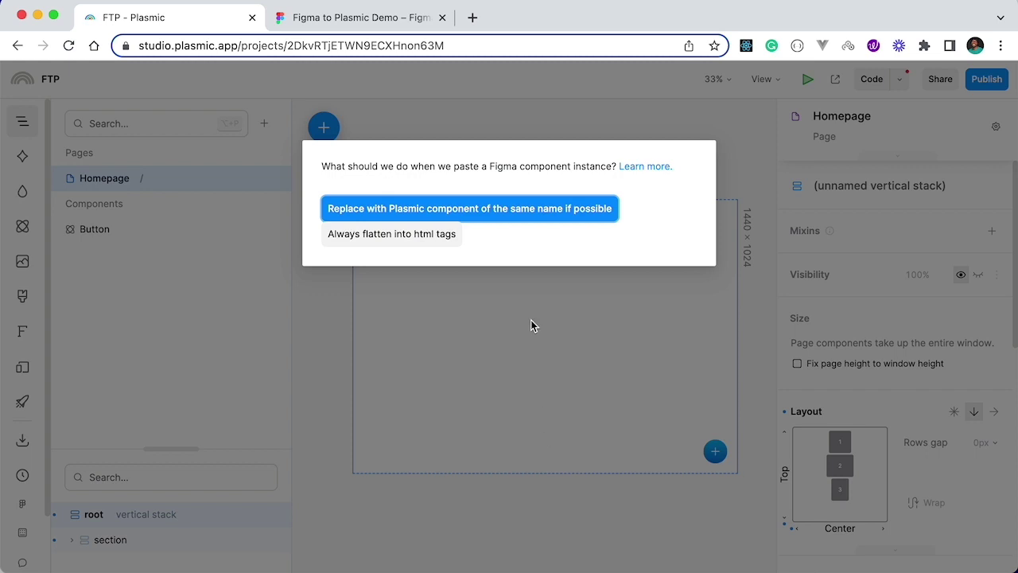
{"action": "left_click", "coordinate": [439, 237]}
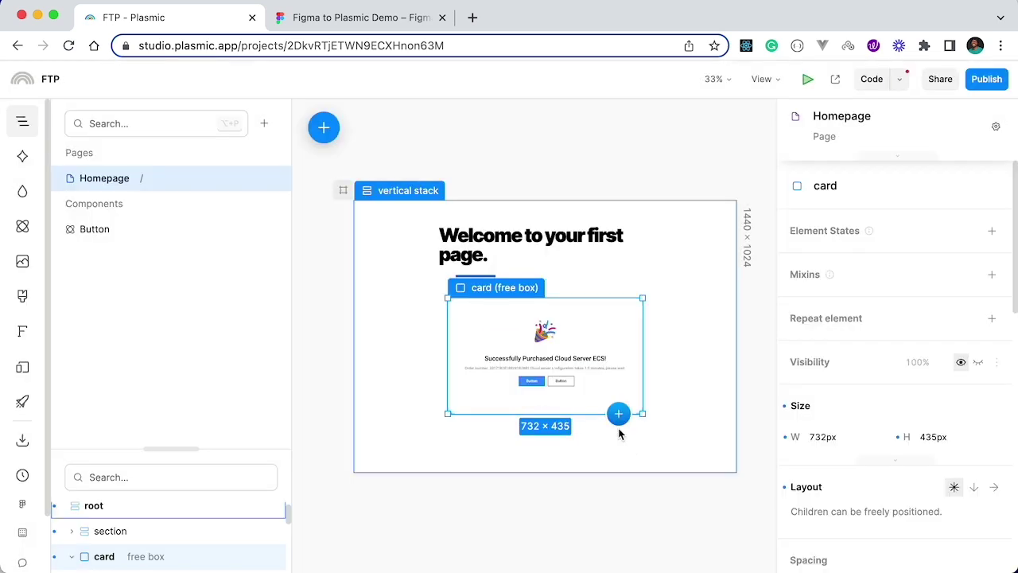
{"action": "scroll", "coordinate": [562, 374], "scroll_direction": "up", "scroll_amount": 3}
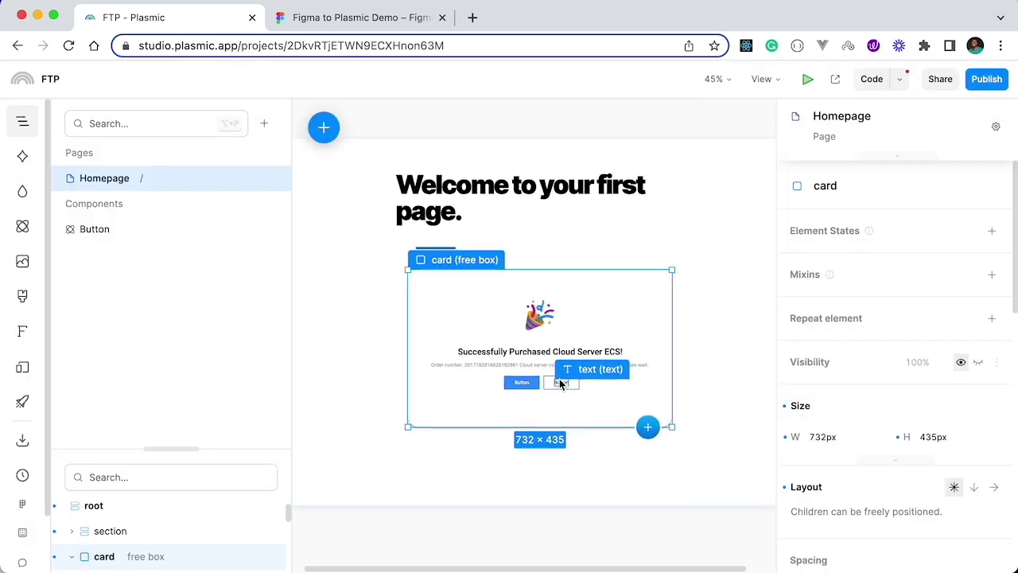
{"action": "scroll", "coordinate": [561, 384], "scroll_direction": "up", "scroll_amount": 5}
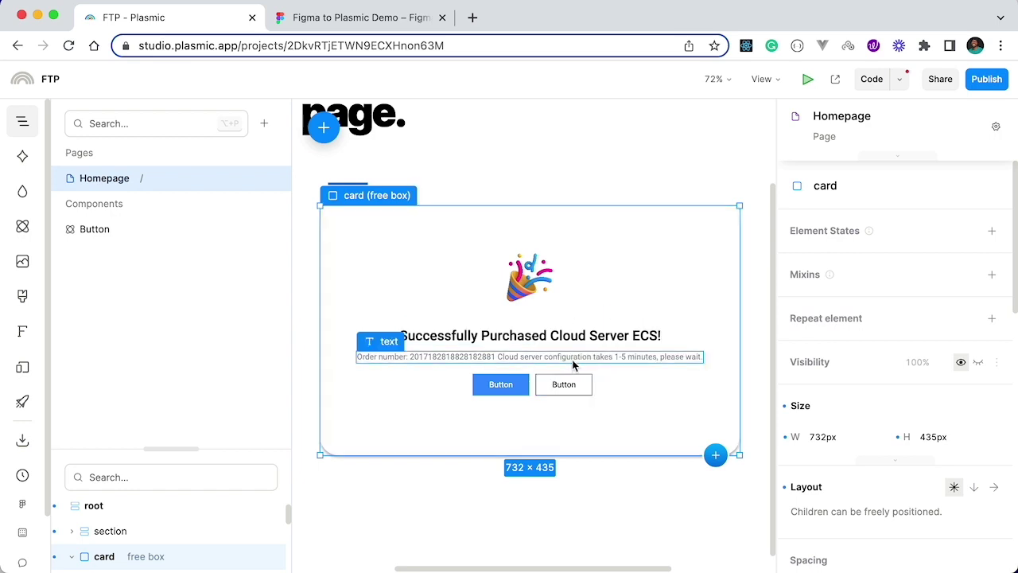
Step: Switch to Figma and inspect the Button component's Color variant property and Label text property
{"action": "left_click", "coordinate": [402, 19]}
{"action": "left_click", "coordinate": [308, 256]}
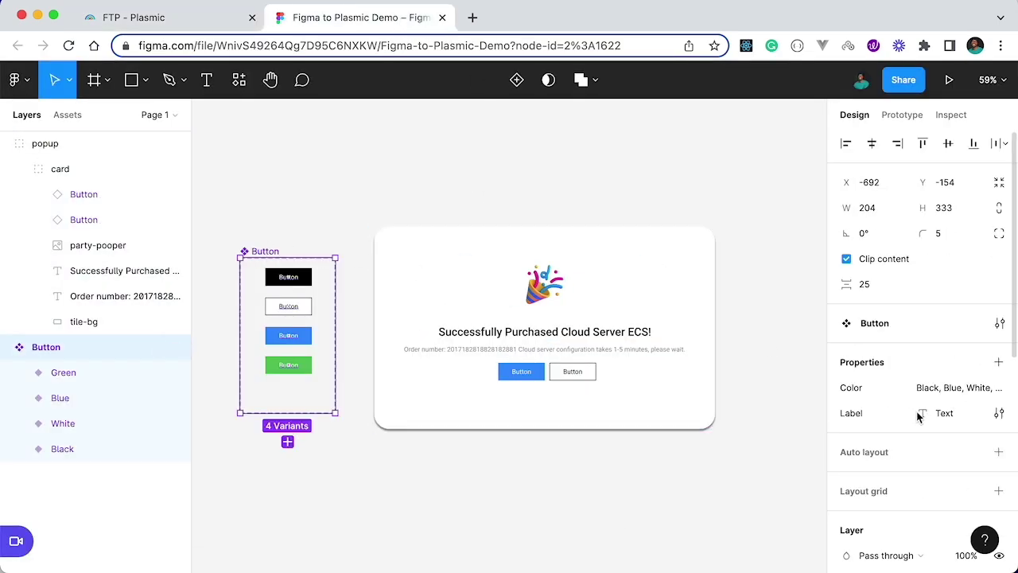
{"action": "left_click", "coordinate": [1000, 388]}
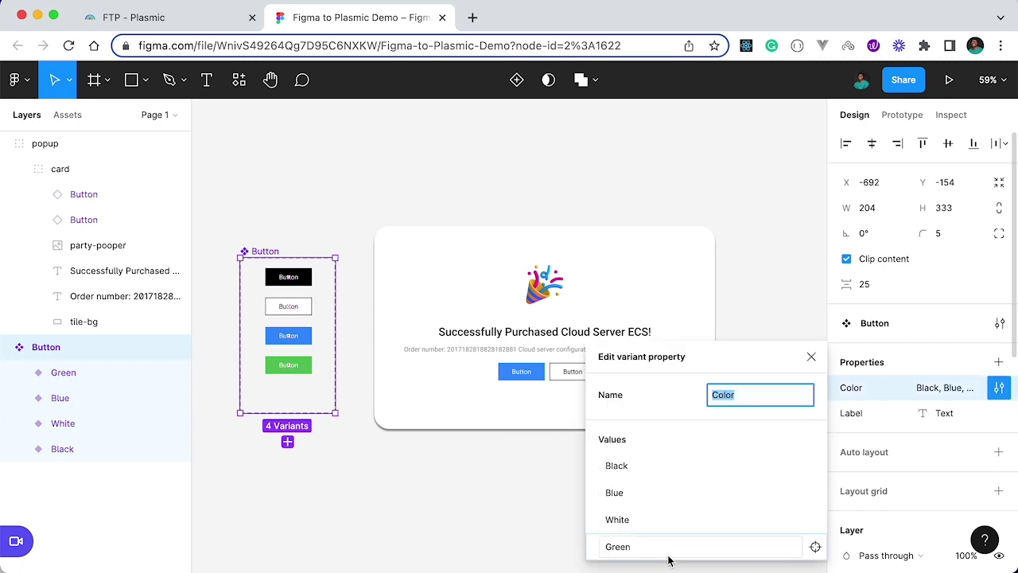
{"action": "left_click", "coordinate": [812, 357]}
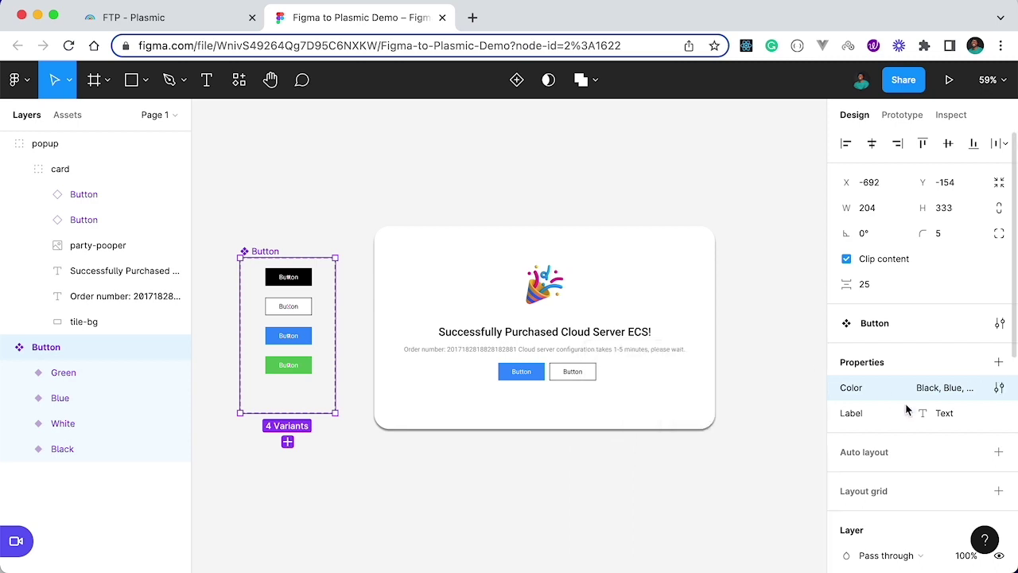
{"action": "left_click", "coordinate": [1000, 413]}
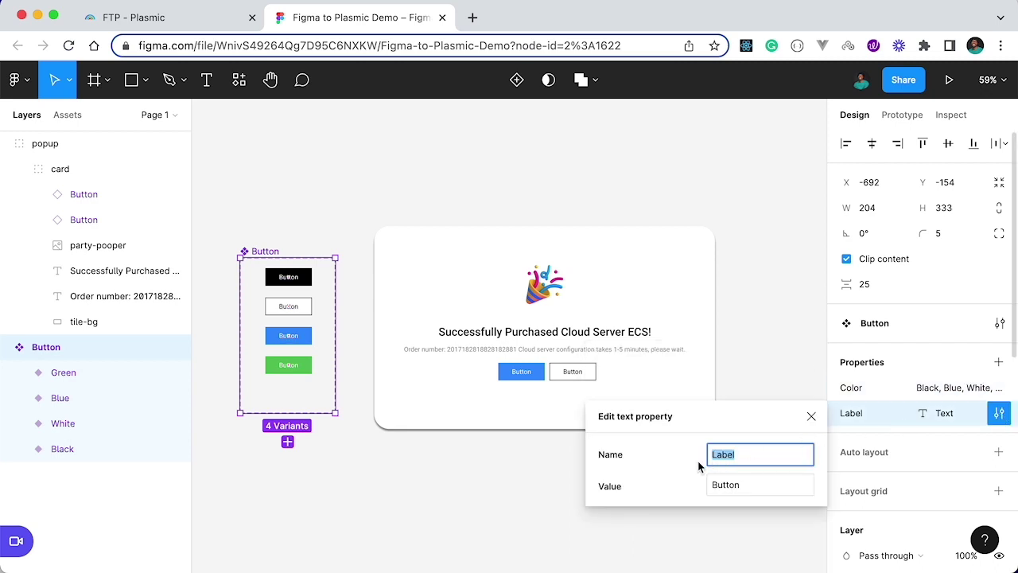
{"action": "left_click", "coordinate": [811, 416]}
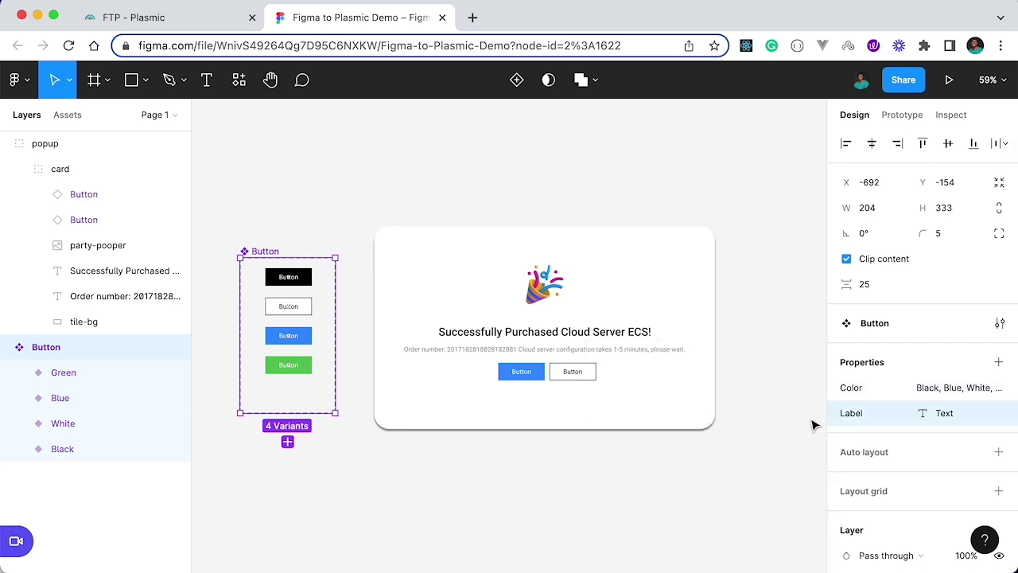
Step: Switch to Plasmic and examine the Button component's Color variants and the Label slot in its content container
{"action": "left_click", "coordinate": [214, 23]}
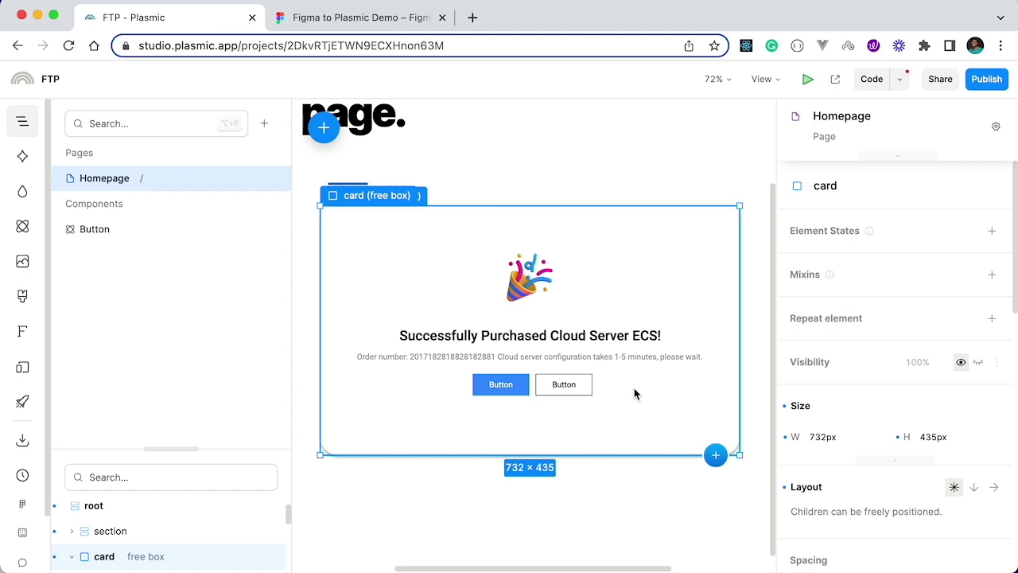
{"action": "key", "text": "Escape"}
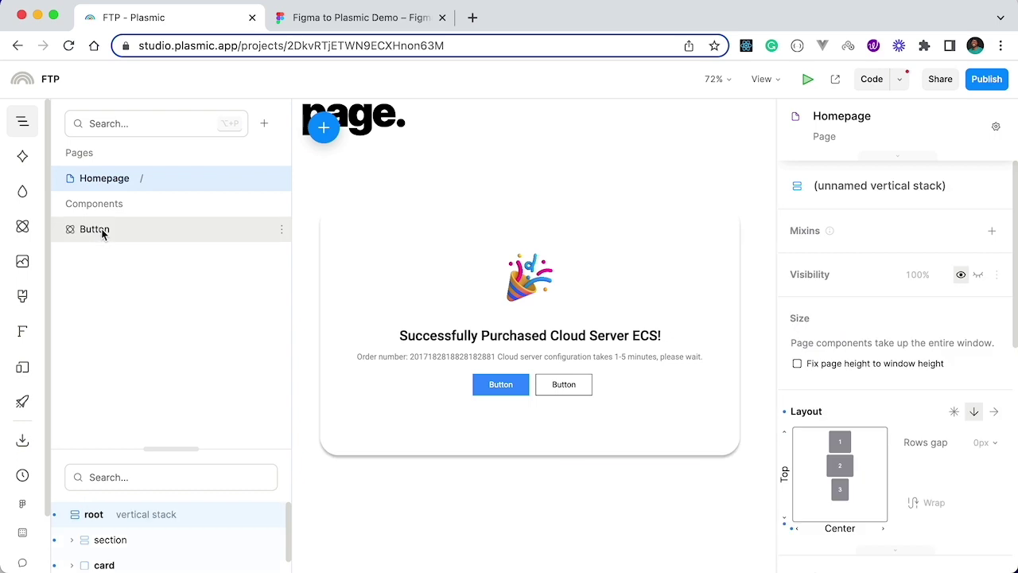
{"action": "left_click", "coordinate": [120, 232]}
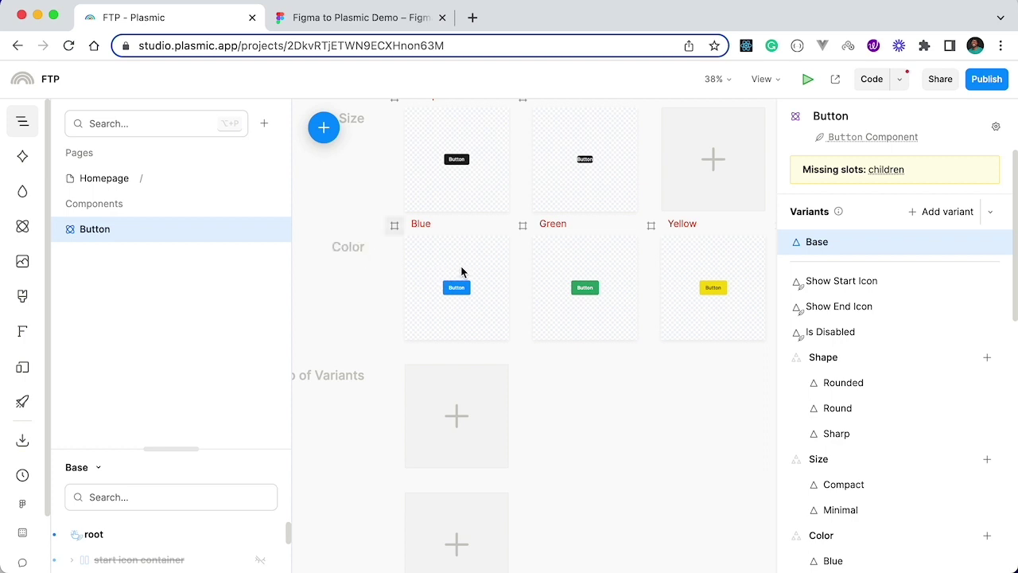
{"action": "scroll", "coordinate": [560, 280], "scroll_direction": "right", "scroll_amount": 1}
{"action": "scroll", "coordinate": [565, 282], "scroll_direction": "left", "scroll_amount": 1}
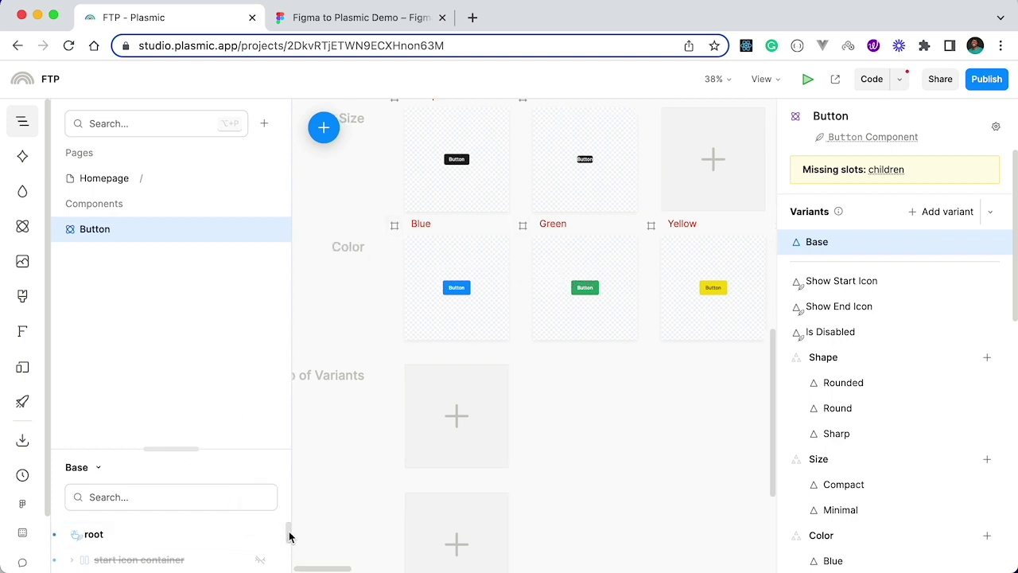
{"action": "left_click_drag", "start_coordinate": [289, 534], "coordinate": [288, 570]}
{"action": "left_click", "coordinate": [72, 531]}
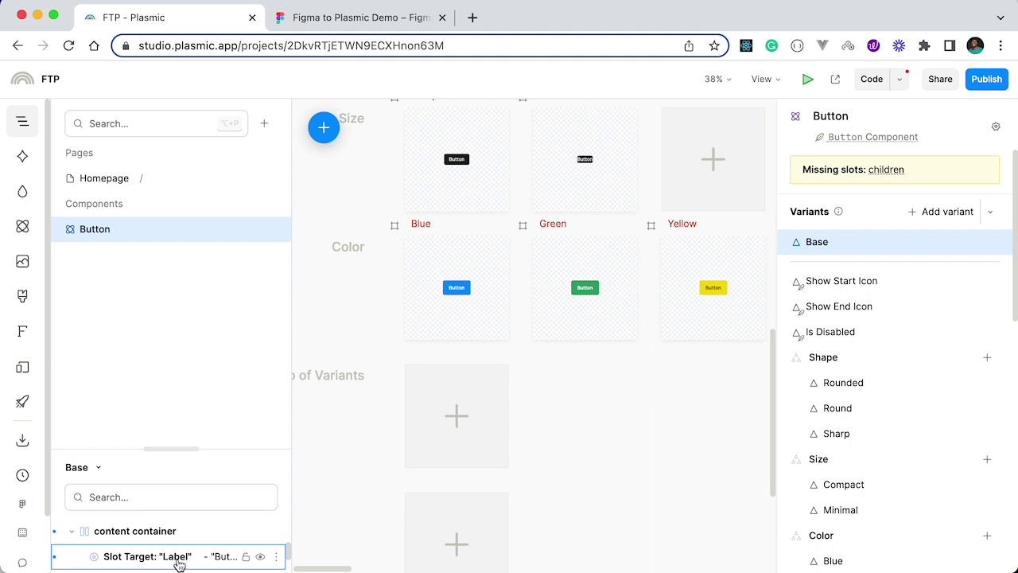
Step: Compare the Button component's name and Label property in Figma with the Button component and Label slot in Plasmic
{"action": "left_click", "coordinate": [380, 19]}
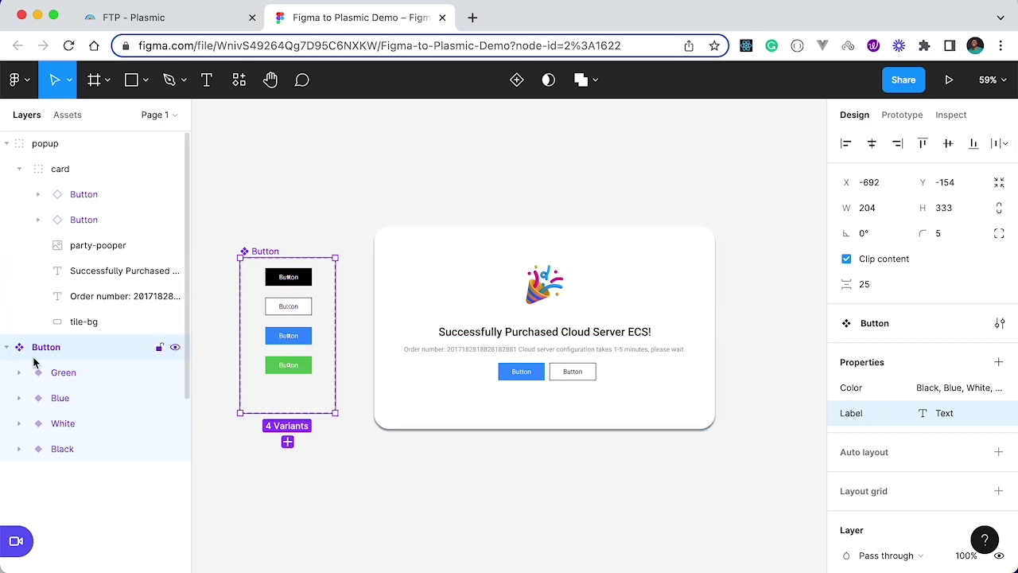
{"action": "left_click", "coordinate": [8, 350]}
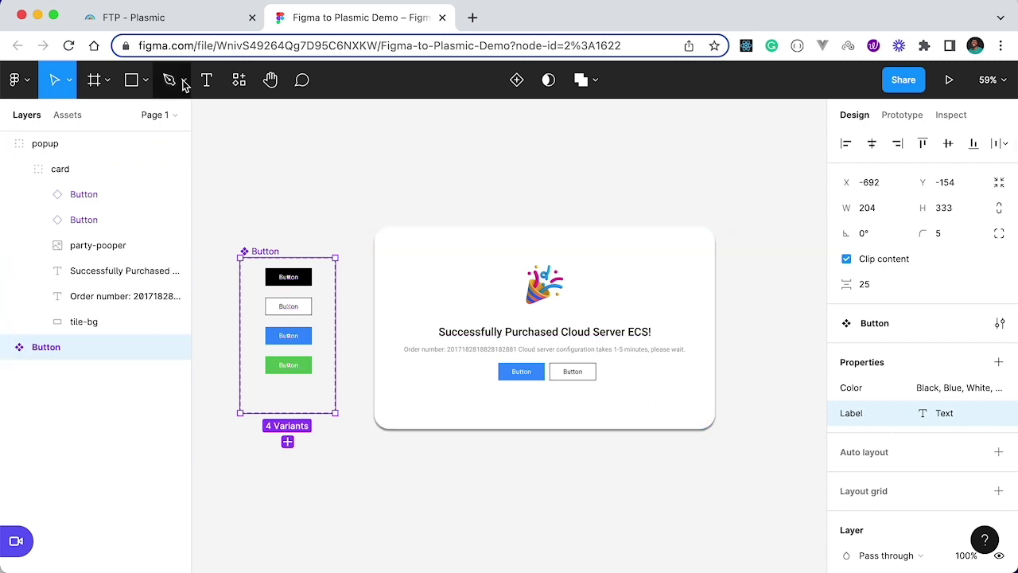
{"action": "left_click", "coordinate": [193, 18]}
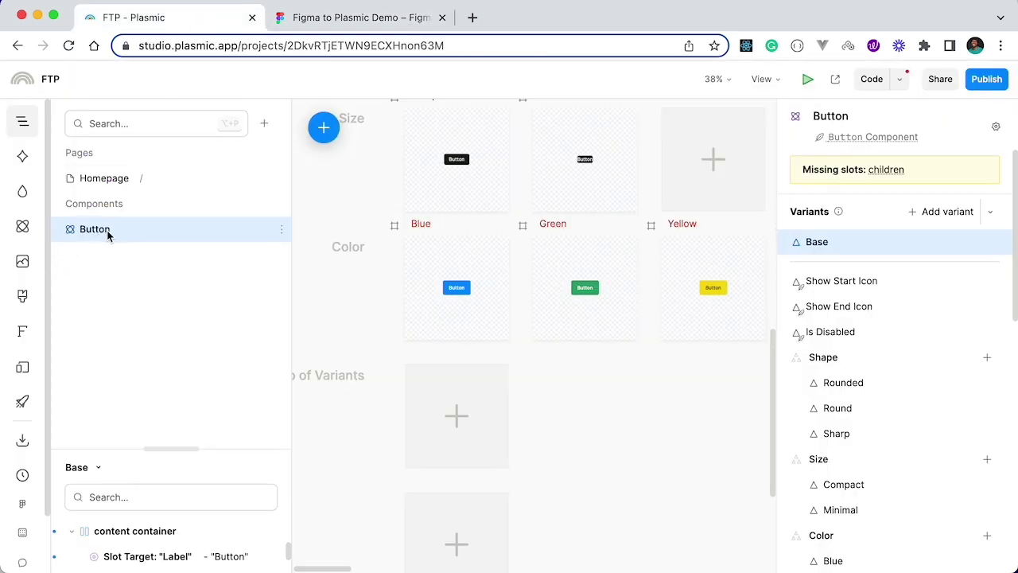
{"action": "left_click", "coordinate": [362, 13]}
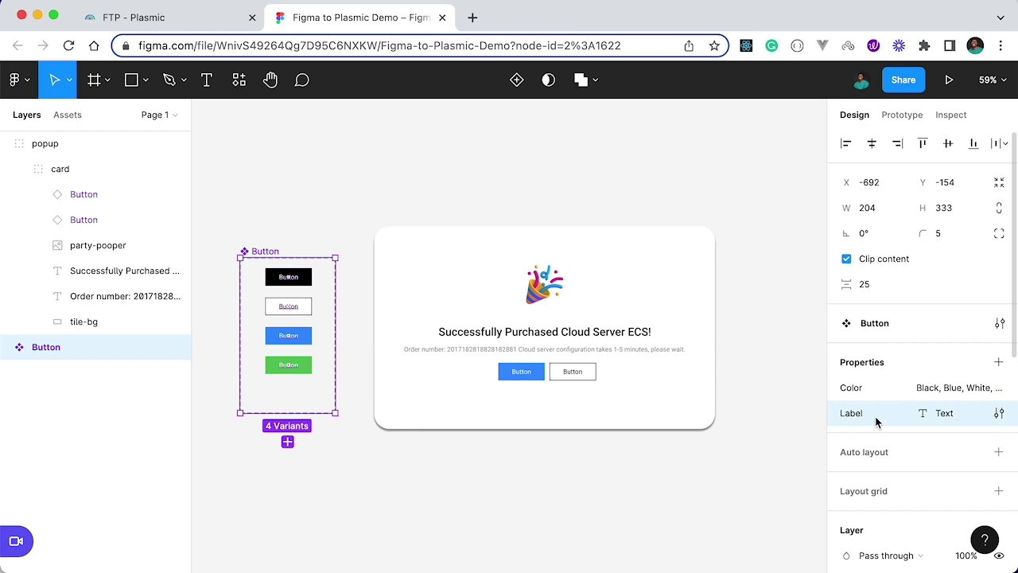
{"action": "left_click", "coordinate": [79, 17]}
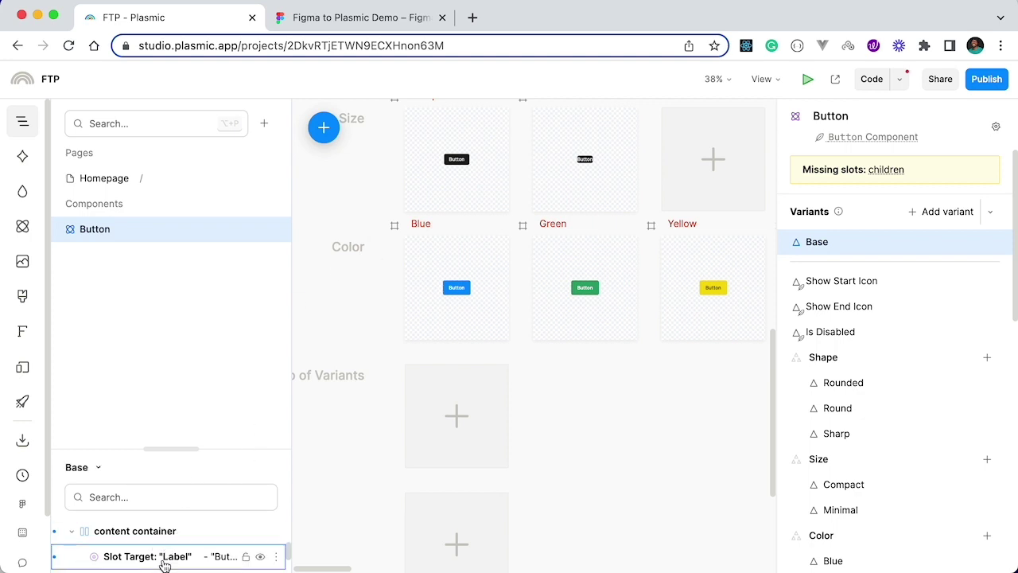
Step: Open the Homepage and delete the flattened card below the welcome heading
{"action": "left_click", "coordinate": [160, 180]}
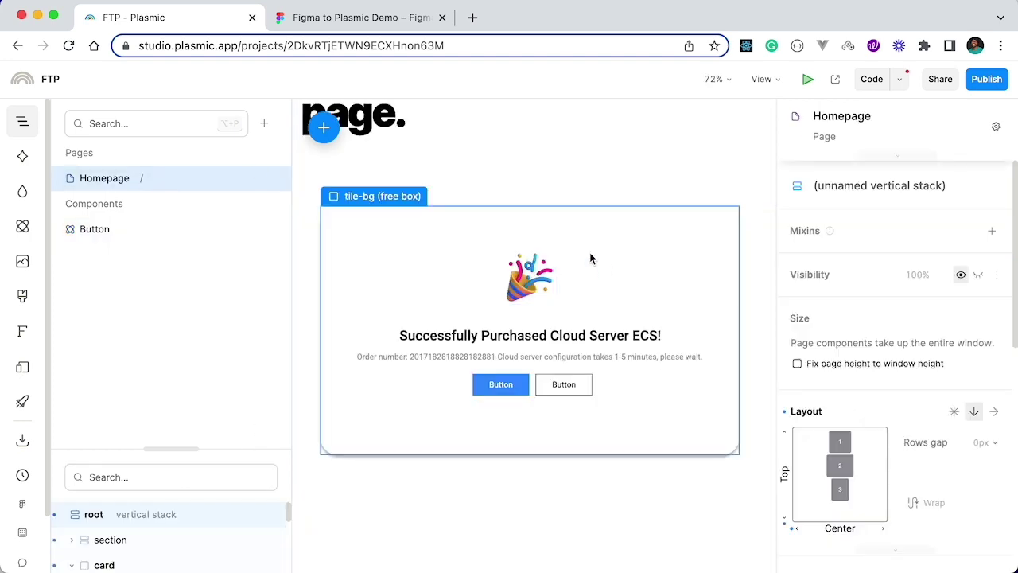
{"action": "left_click", "coordinate": [611, 238]}
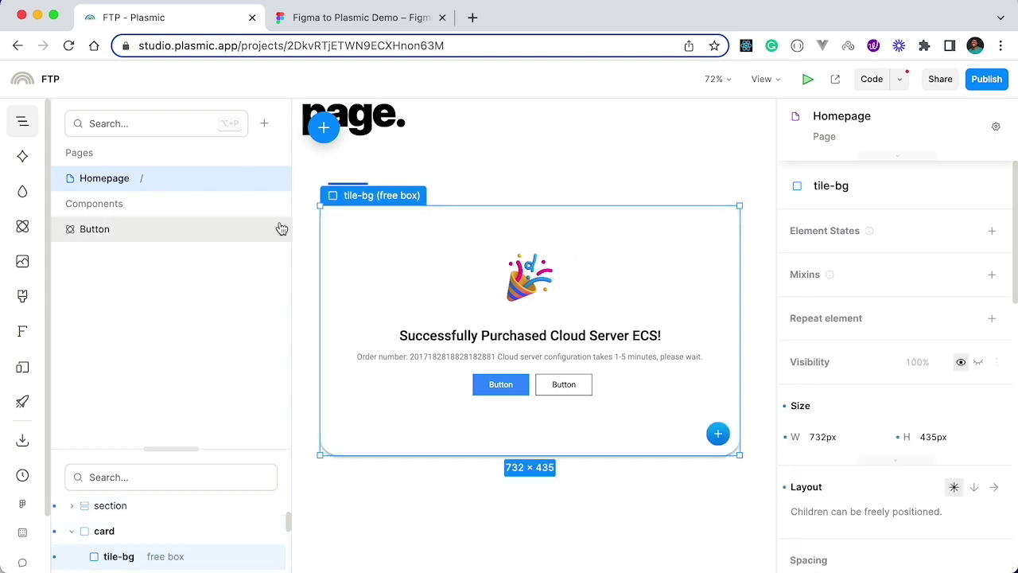
{"action": "left_click", "coordinate": [98, 531]}
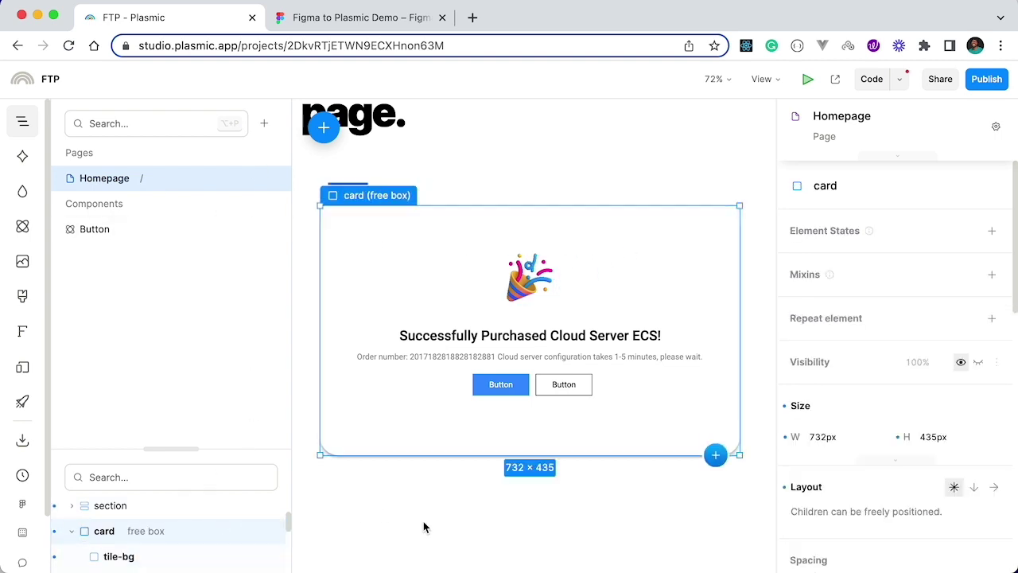
{"action": "key", "text": "Delete"}
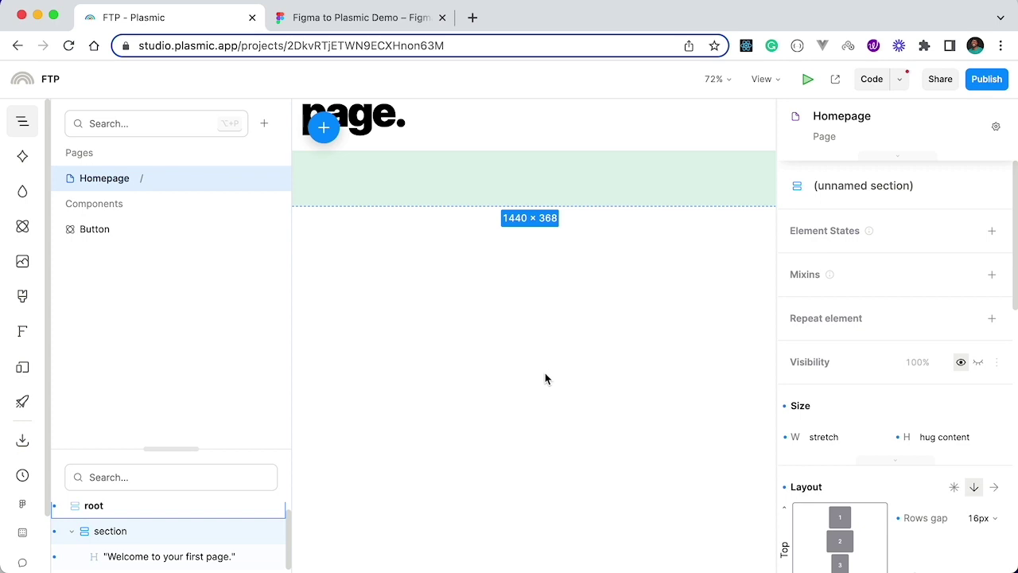
Step: Paste the Figma card into the Homepage's root stack, replacing component instances with Plasmic components of the same name if possible
{"action": "scroll", "coordinate": [545, 379], "scroll_direction": "down", "scroll_amount": 5}
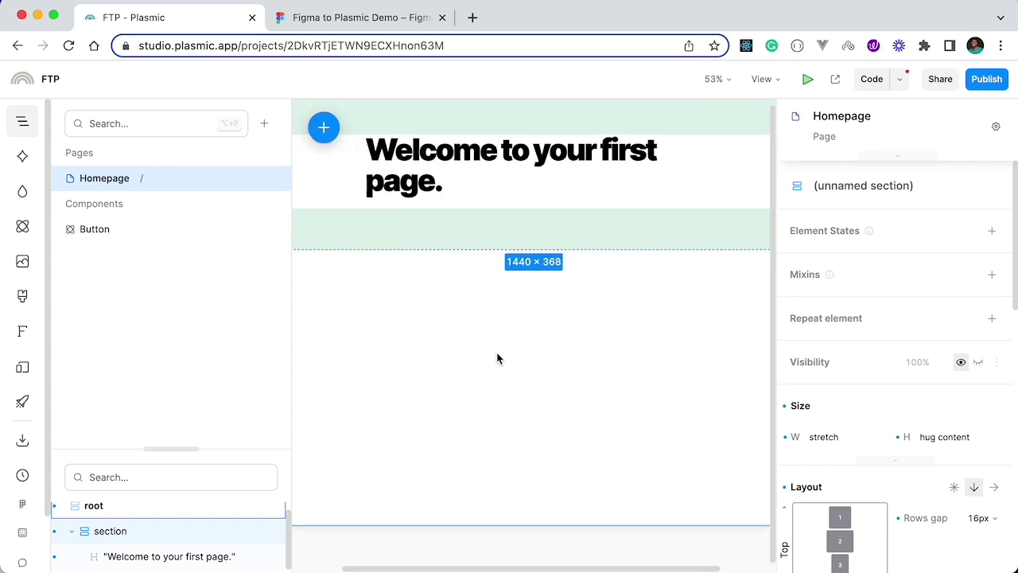
{"action": "left_click", "coordinate": [495, 359]}
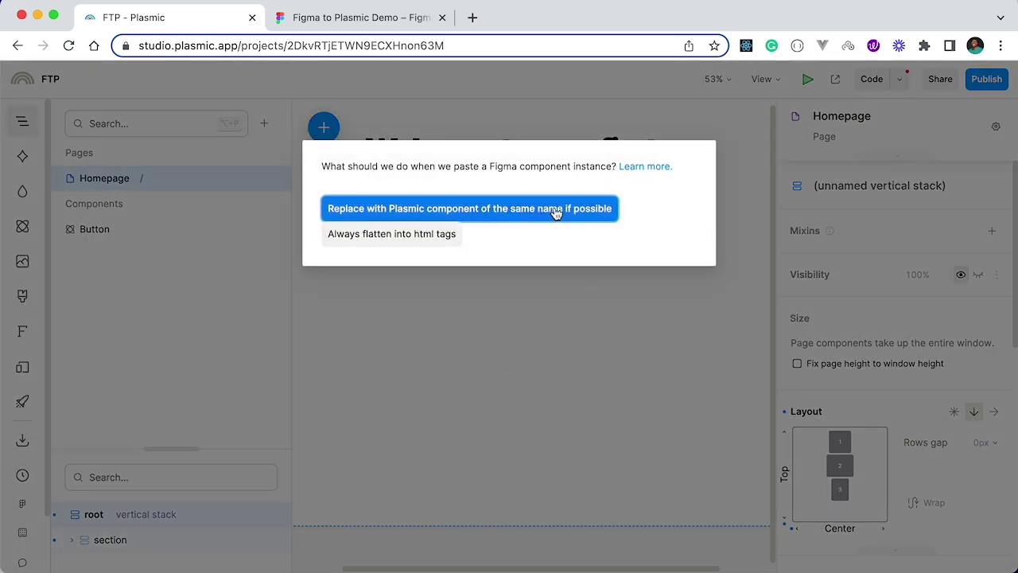
{"action": "left_click", "coordinate": [560, 210]}
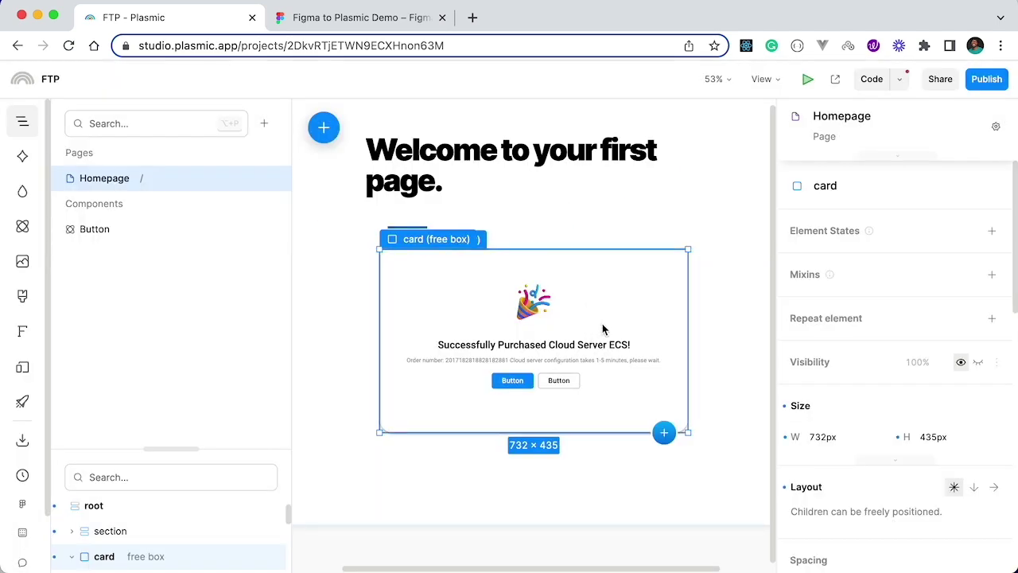
{"action": "scroll", "coordinate": [604, 328], "scroll_direction": "up", "scroll_amount": 2}
{"action": "scroll", "coordinate": [604, 328], "scroll_direction": "up", "scroll_amount": 1}
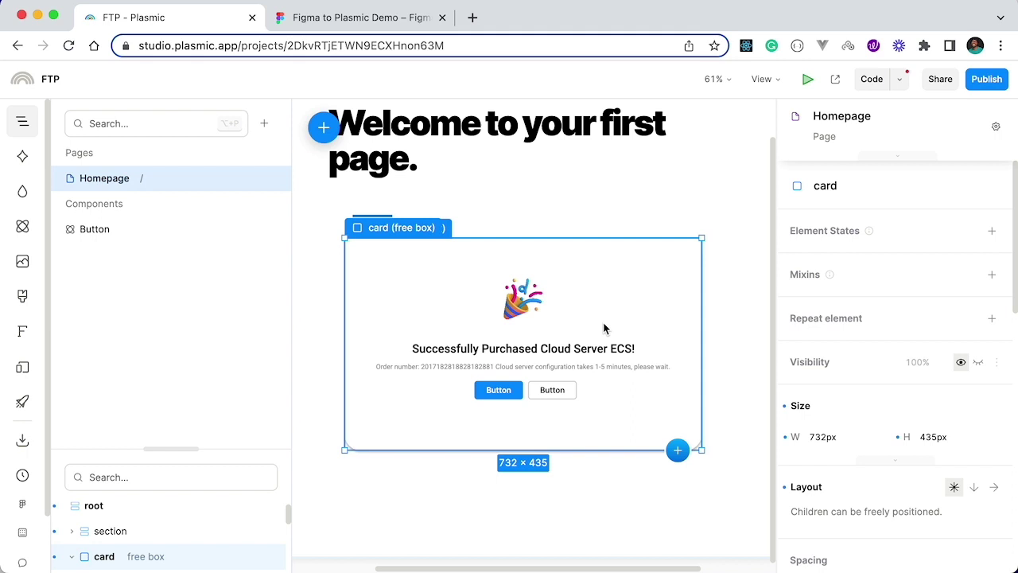
{"action": "scroll", "coordinate": [604, 328], "scroll_direction": "up", "scroll_amount": 2}
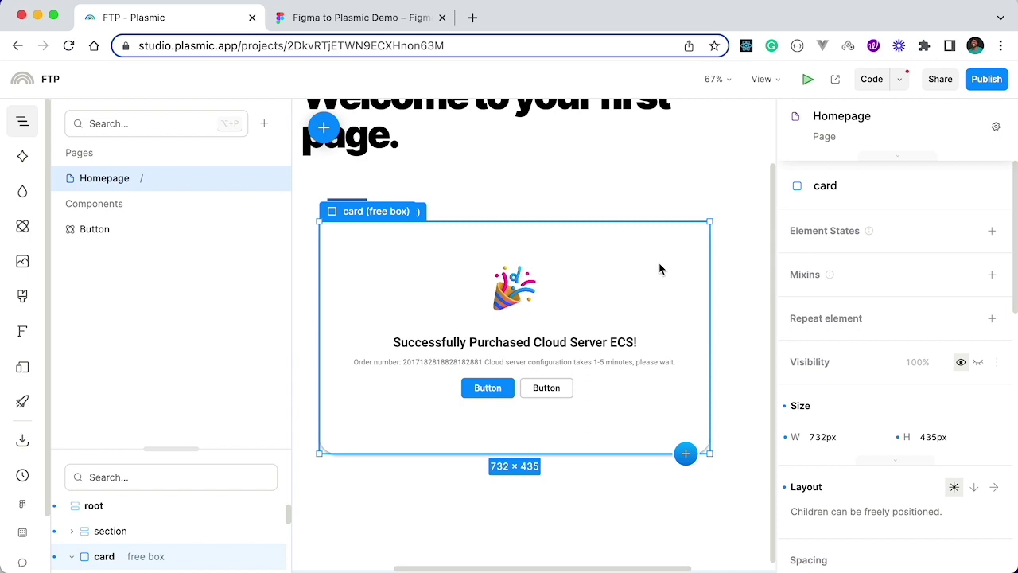
Step: Preview the Homepage with the pasted card
{"action": "left_click", "coordinate": [808, 79]}
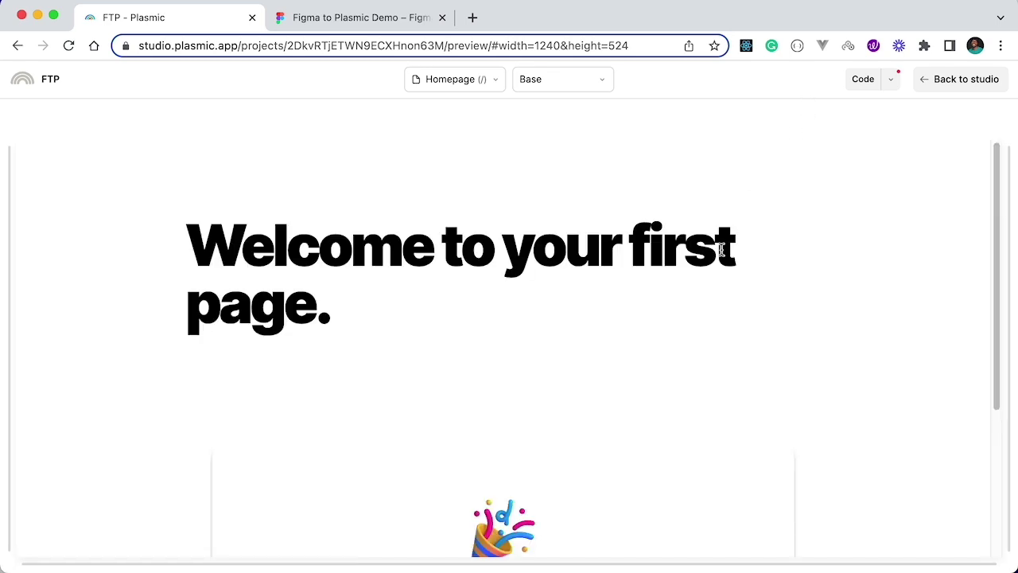
Step: Check the card's two buttons in the Homepage preview and return to the studio
{"action": "scroll", "coordinate": [707, 254], "scroll_direction": "down", "scroll_amount": 3}
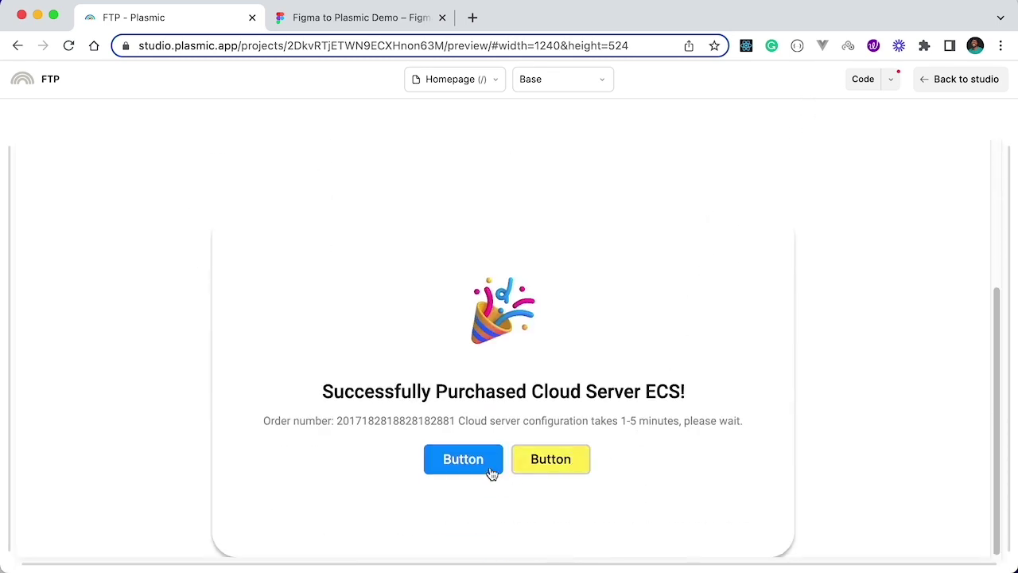
{"action": "left_click", "coordinate": [975, 86]}
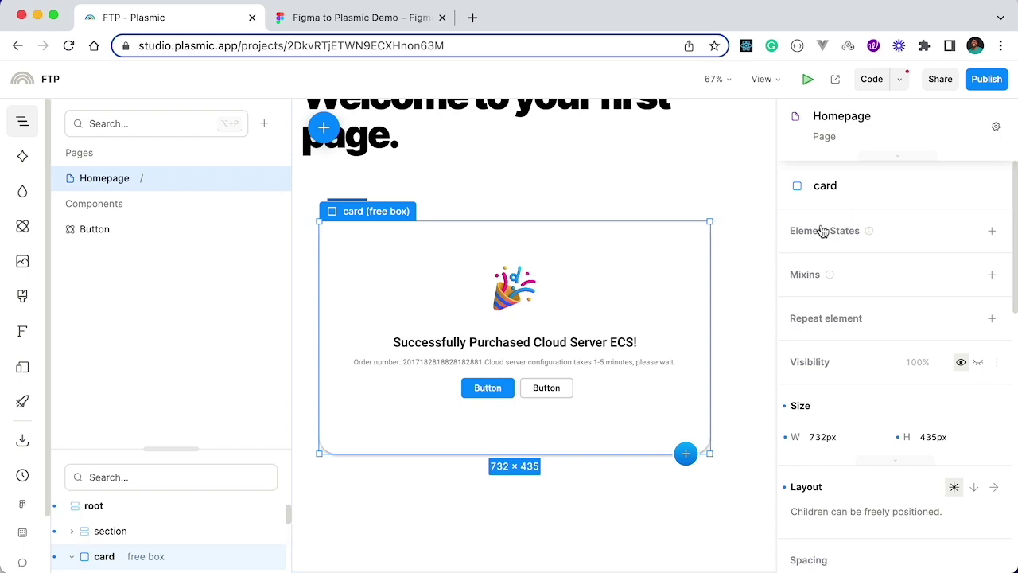
Step: Try the Blue and Green Color variants on the card's white button, and finish with Yellow
{"action": "left_click", "coordinate": [558, 393]}
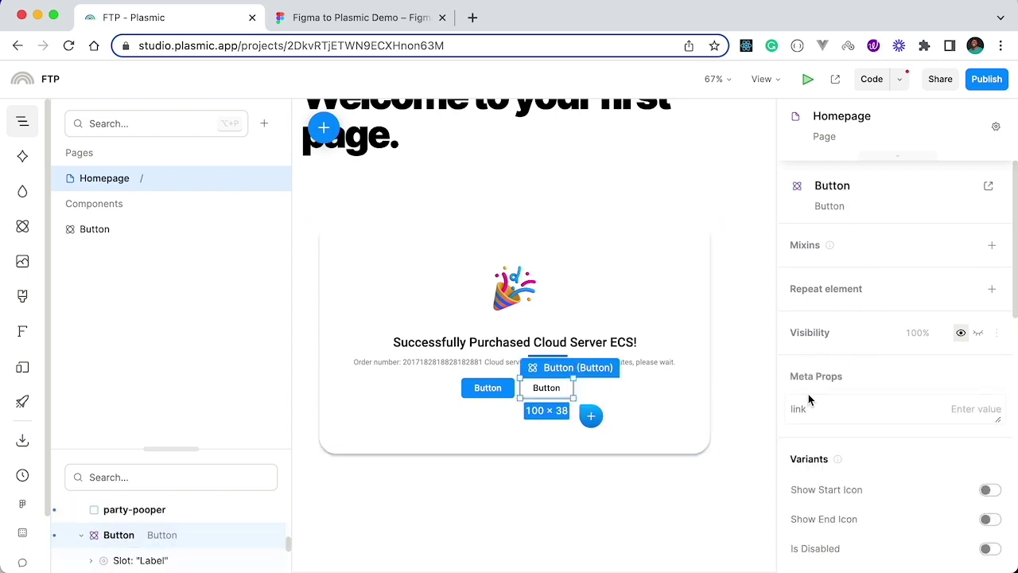
{"action": "scroll", "coordinate": [873, 338], "scroll_direction": "down", "scroll_amount": 5}
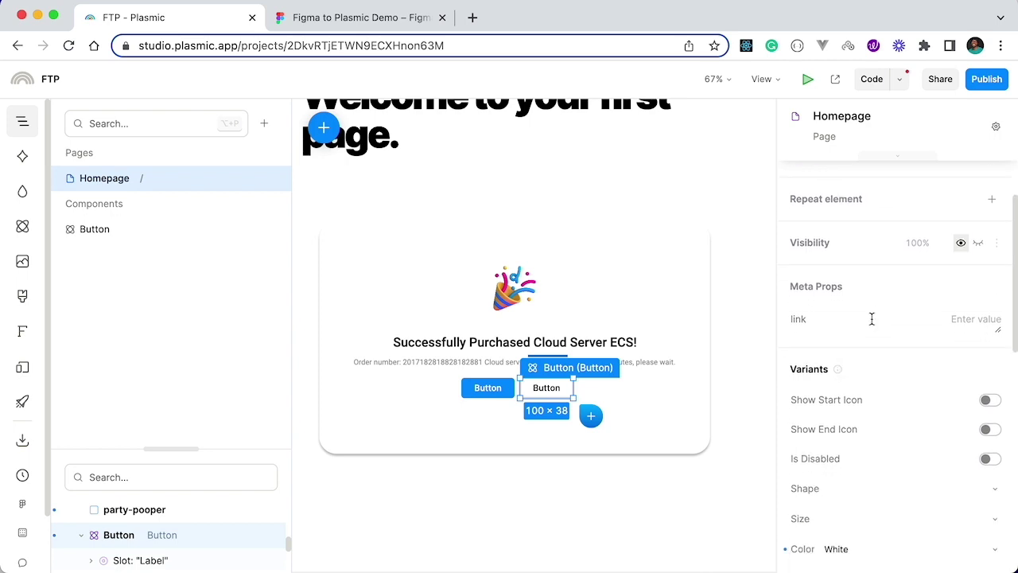
{"action": "left_click", "coordinate": [828, 377]}
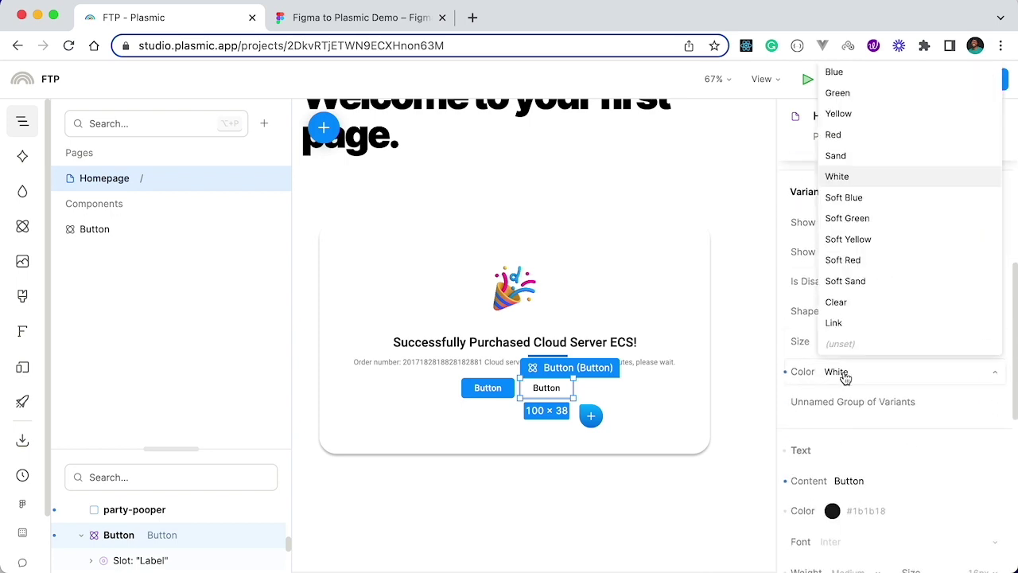
{"action": "left_click", "coordinate": [860, 76]}
{"action": "left_click", "coordinate": [868, 377]}
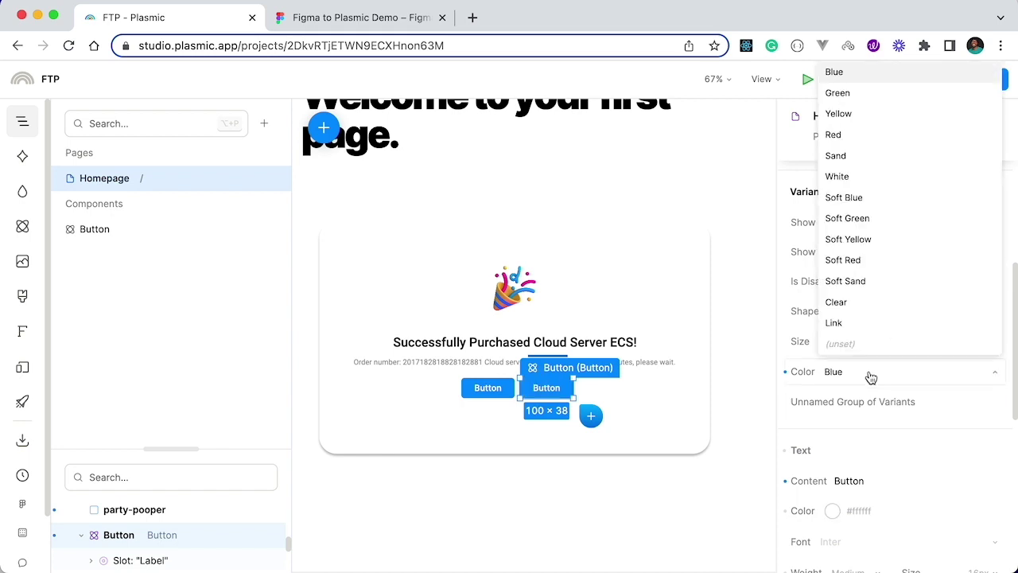
{"action": "left_click", "coordinate": [855, 93]}
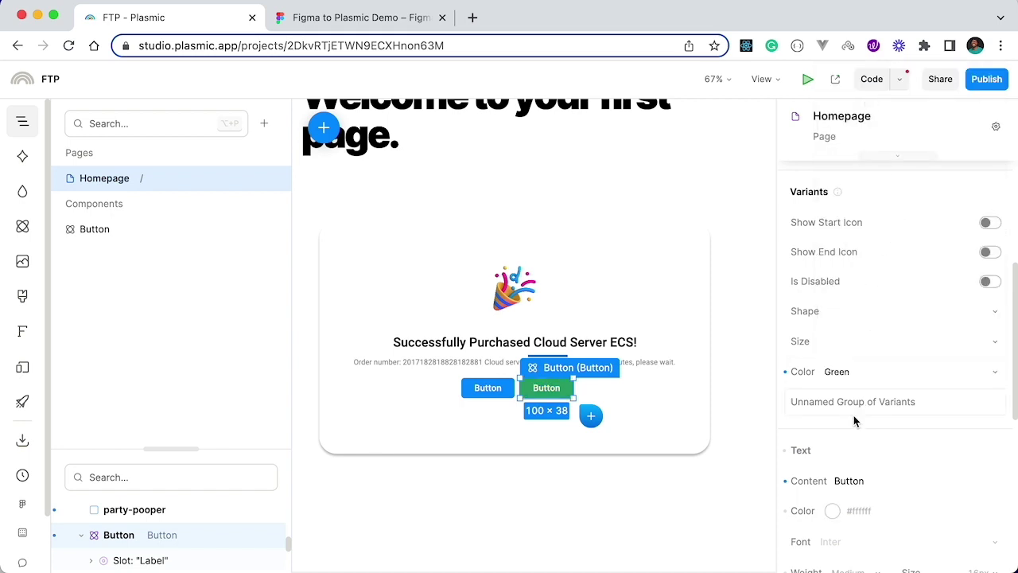
{"action": "left_click", "coordinate": [867, 377]}
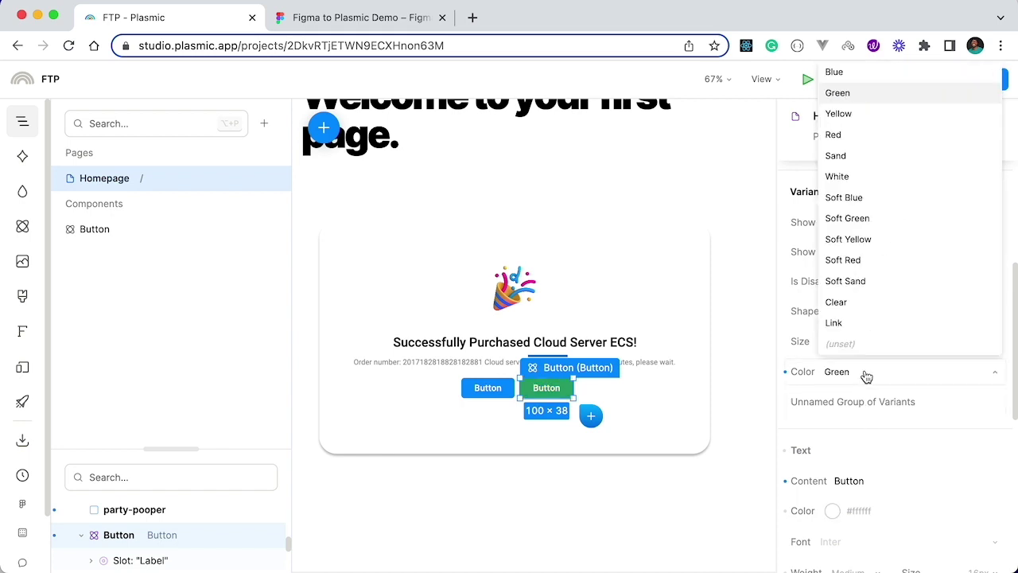
{"action": "left_click", "coordinate": [869, 117]}
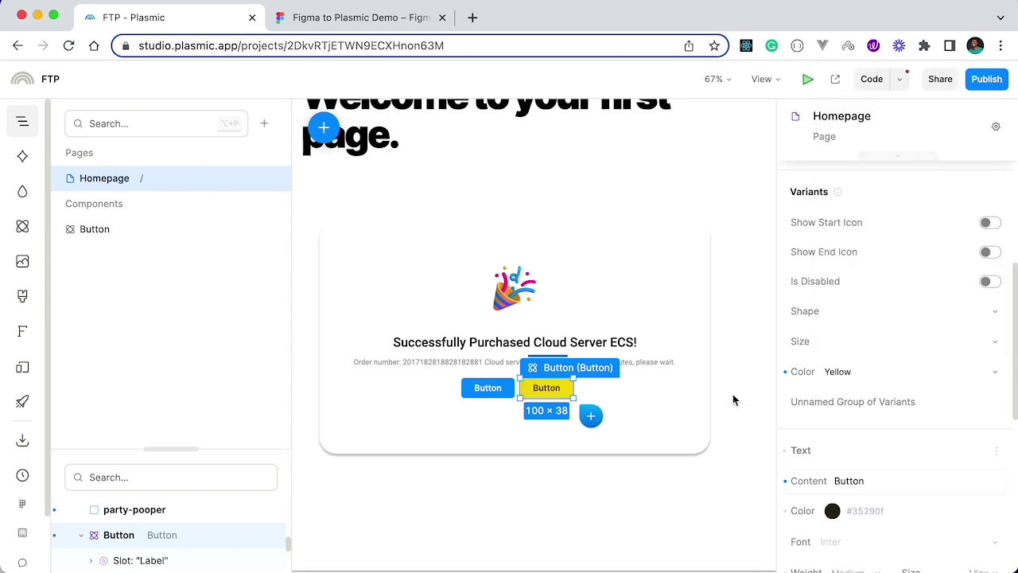
{"action": "left_click", "coordinate": [675, 409]}
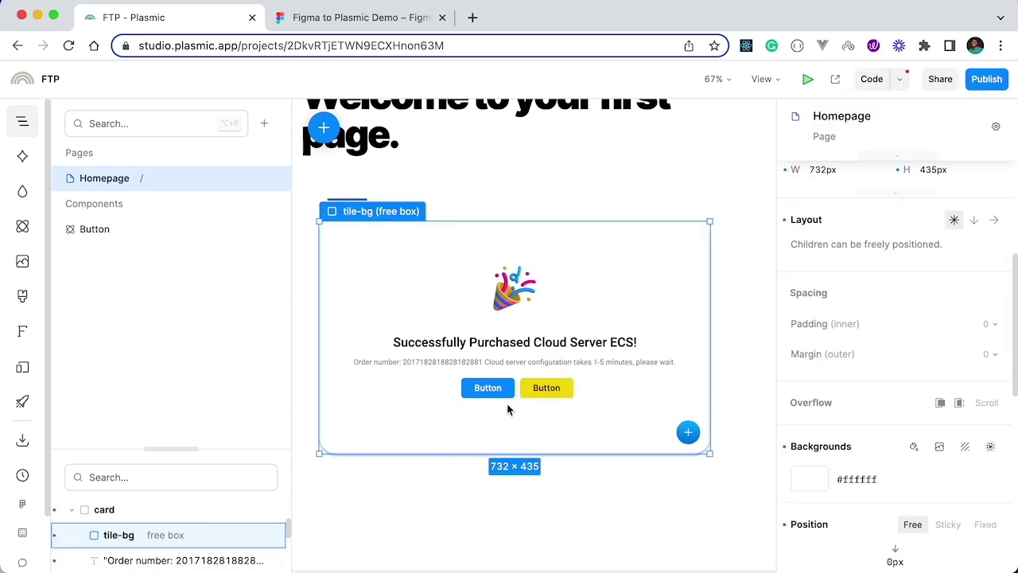
Step: Change the label of the card's blue button to "Something"
{"action": "scroll", "coordinate": [510, 412], "scroll_direction": "up", "scroll_amount": 5}
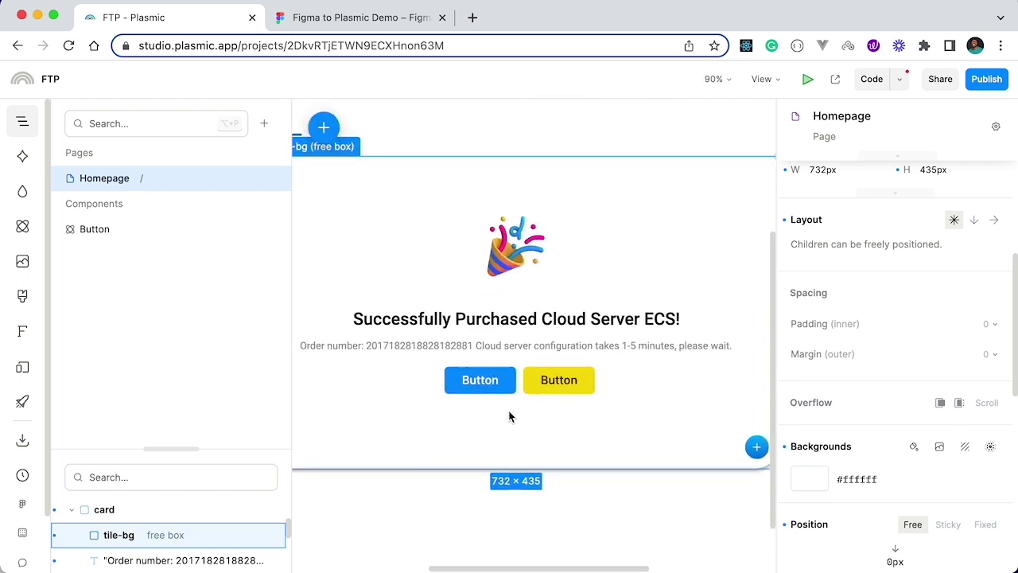
{"action": "double_click", "coordinate": [480, 381]}
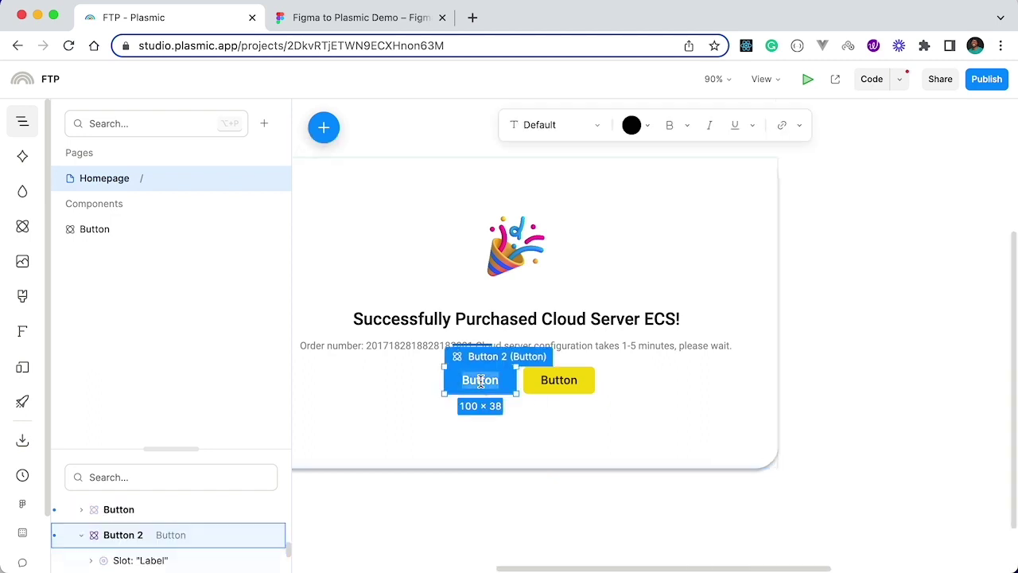
{"action": "type", "text": "Somethiing"}
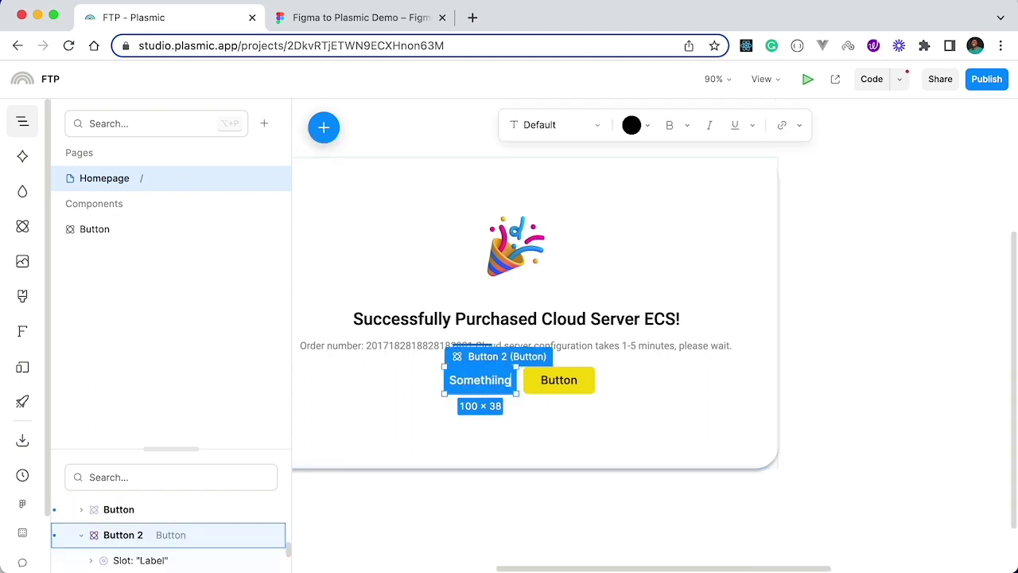
{"action": "key", "text": "BackSpace"}
{"action": "key", "text": "BackSpace"}
{"action": "key", "text": "BackSpace"}
{"action": "type", "text": "ng"}
{"action": "left_click", "coordinate": [675, 442]}
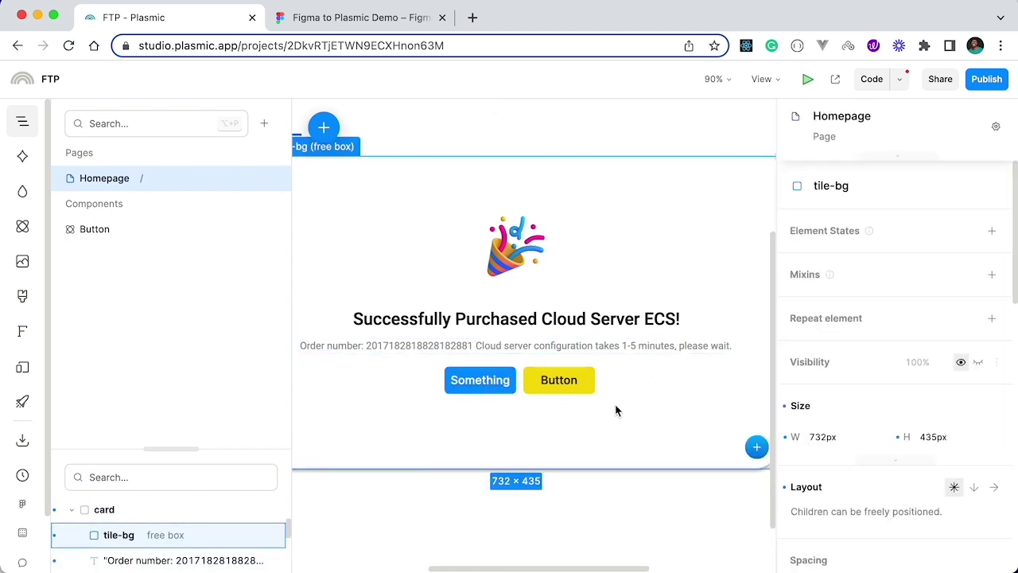